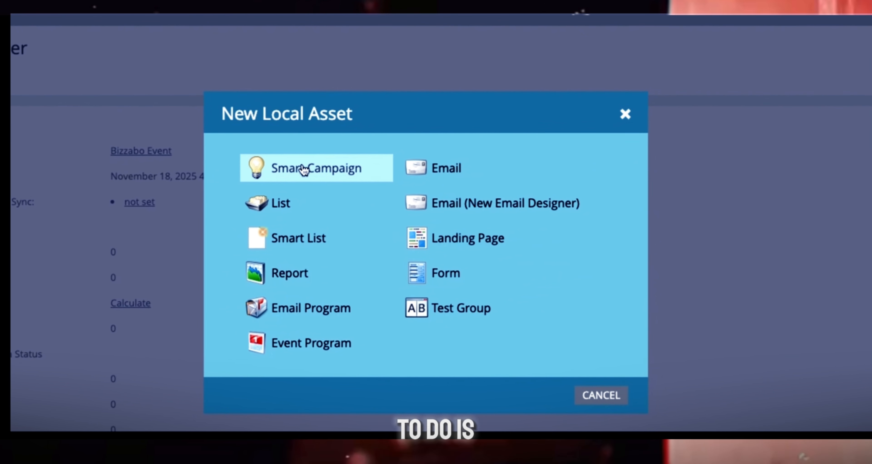
# - Create a smart campaign named "Trigger New Lead - from Form" in the 20 hour saver program
pyautogui.click(303, 167)
pyautogui.click(344, 209)
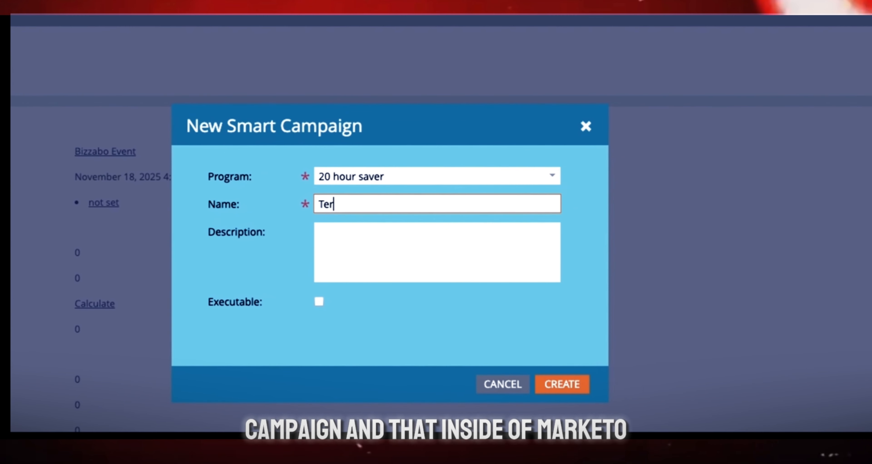
pyautogui.write('Teri')
pyautogui.press('BackSpace')
pyautogui.press('BackSpace')
pyautogui.press('BackSpace')
pyautogui.write('riugg')
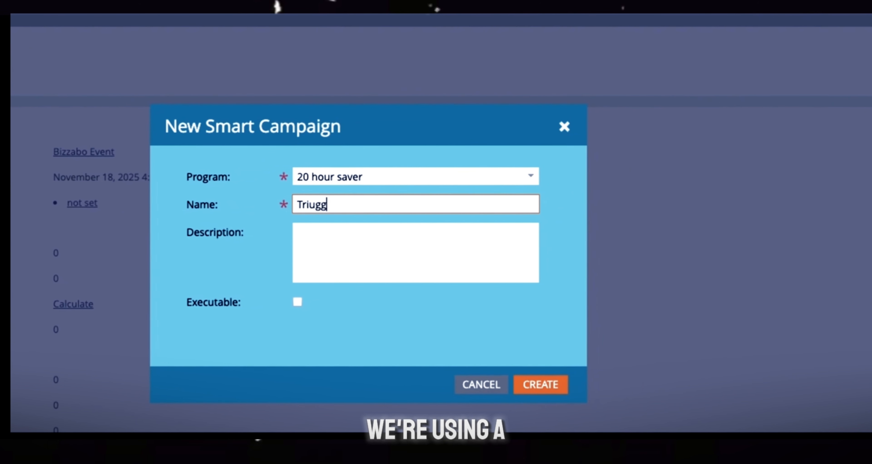
pyautogui.press('BackSpace')
pyautogui.press('BackSpace')
pyautogui.press('BackSpace')
pyautogui.write('gger New Lead')
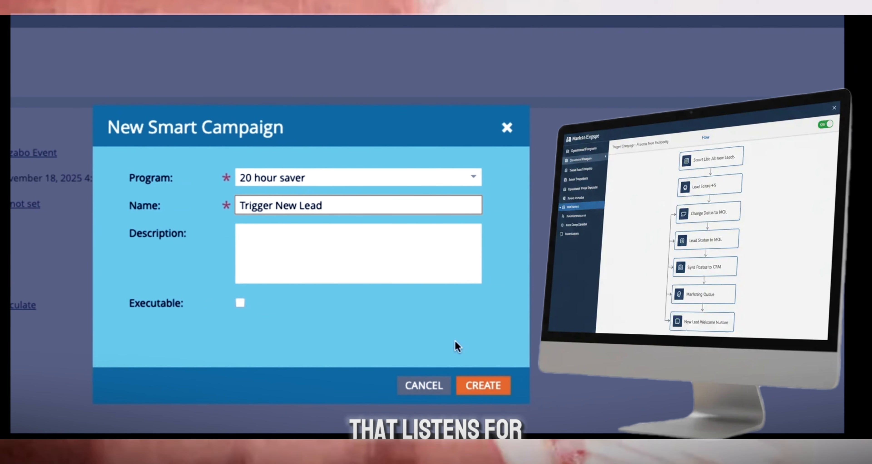
pyautogui.write(' - from Form')
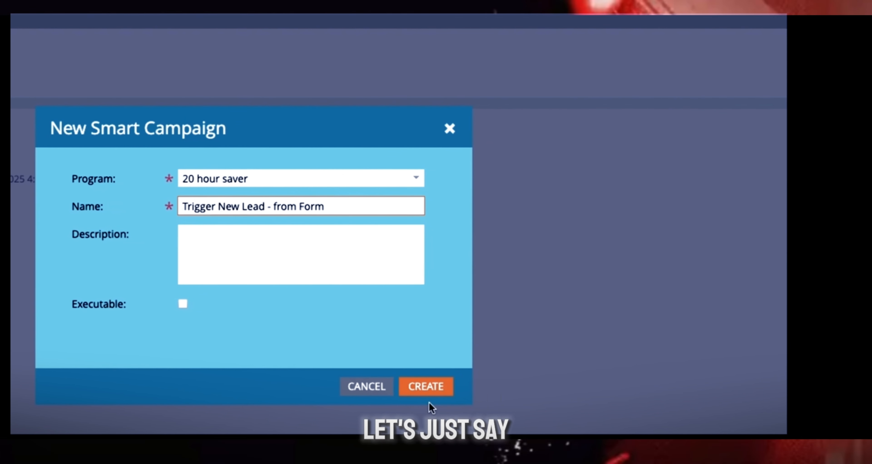
pyautogui.click(437, 389)
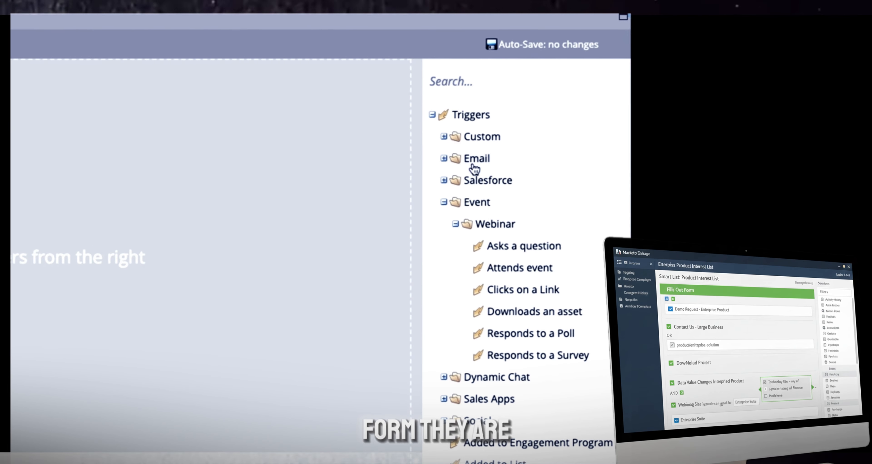
# - Find the Fills Out Form trigger and add it to the campaign's smart list
pyautogui.click(443, 202)
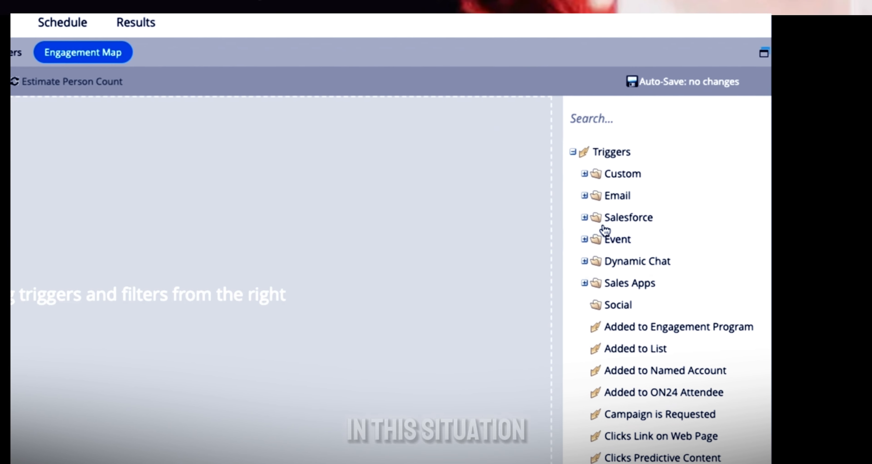
pyautogui.click(559, 118)
pyautogui.write('fills')
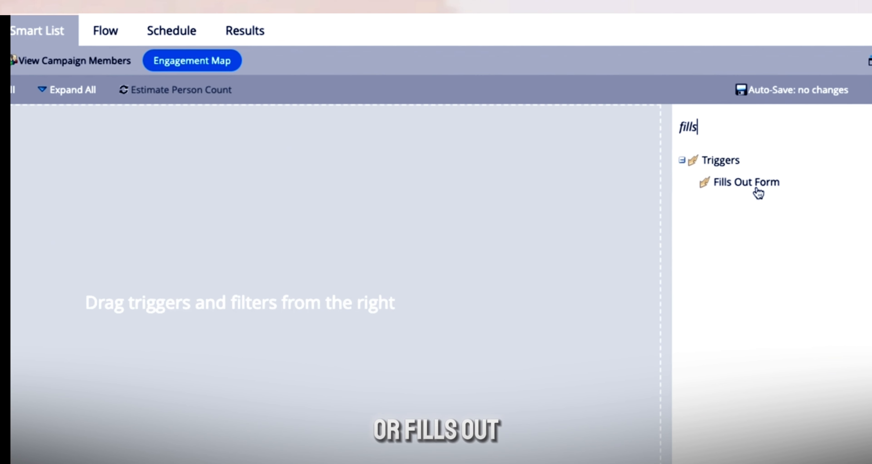
pyautogui.moveTo(745, 187); pyautogui.dragTo(230, 263)
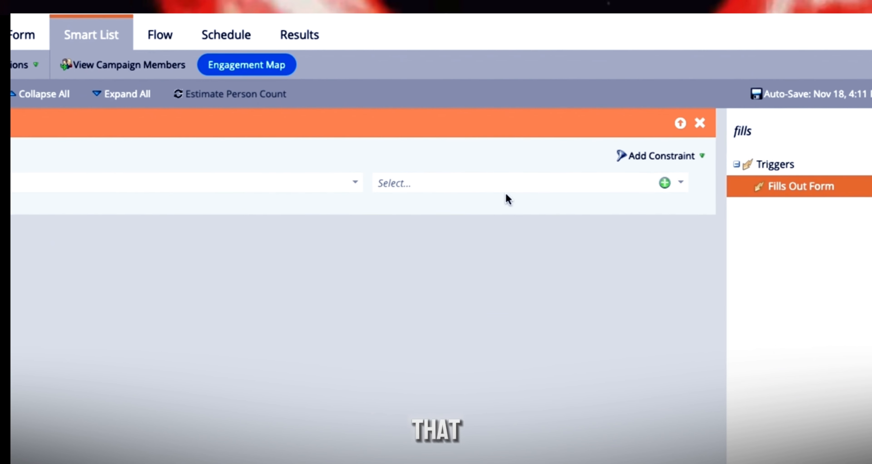
# - Set the Fills Out Form trigger's form name to "Event Registration 01.01. Event Registration"
pyautogui.click(487, 183)
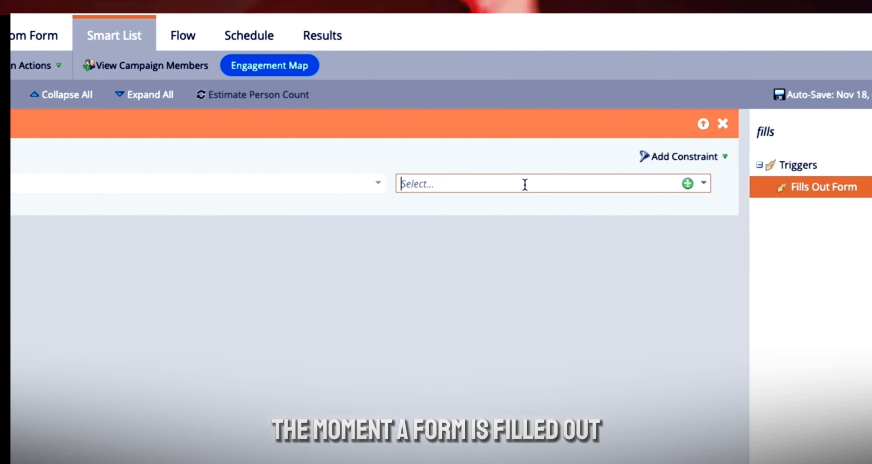
pyautogui.write('contact')
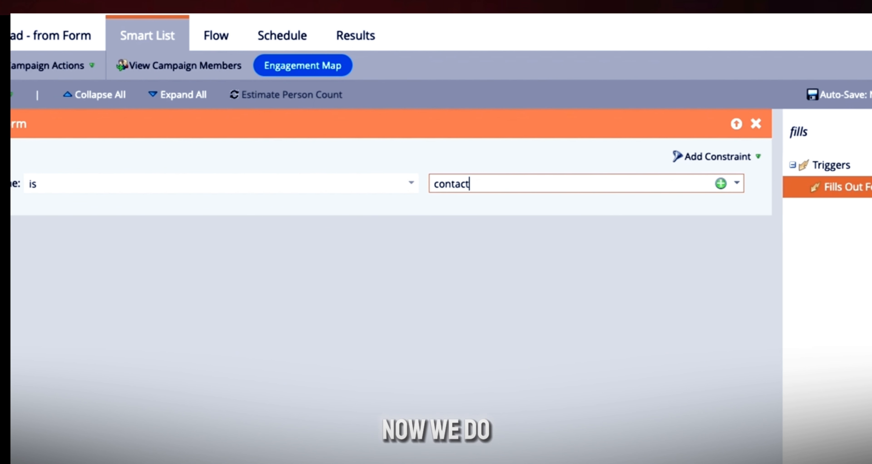
pyautogui.write(' us')
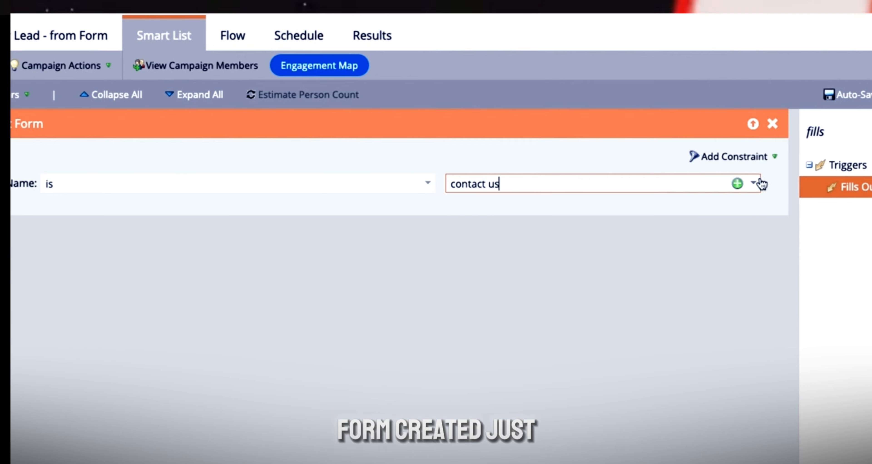
pyautogui.click(757, 185)
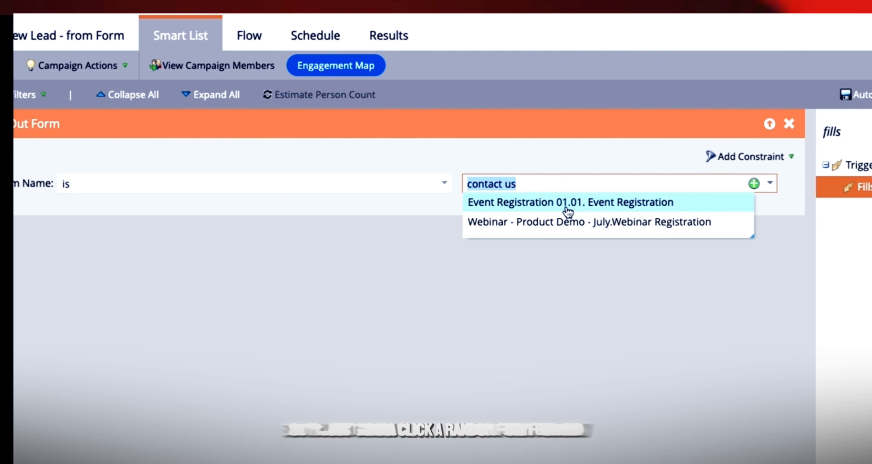
pyautogui.click(571, 207)
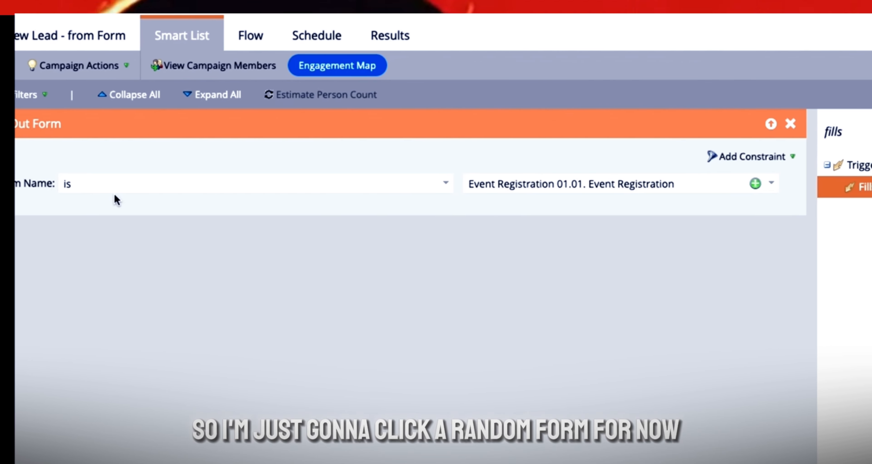
# - Look at the empty flow, return to the smart list and clear the trigger search to browse further triggers and filters
pyautogui.click(240, 35)
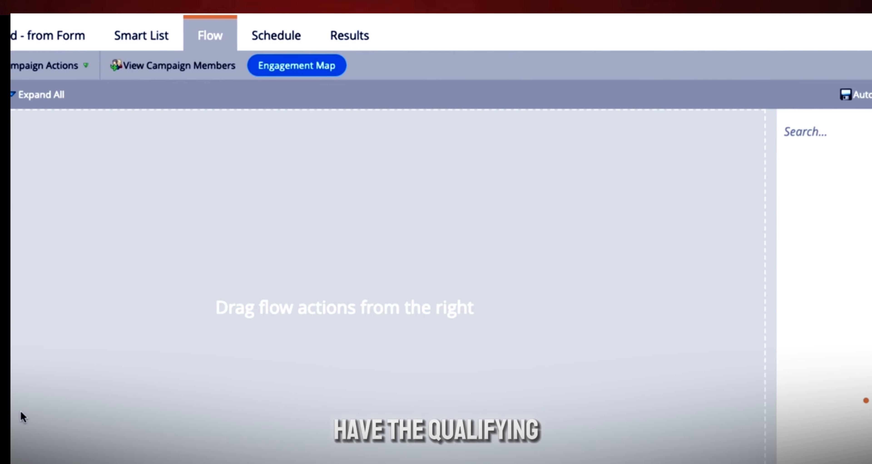
pyautogui.click(129, 34)
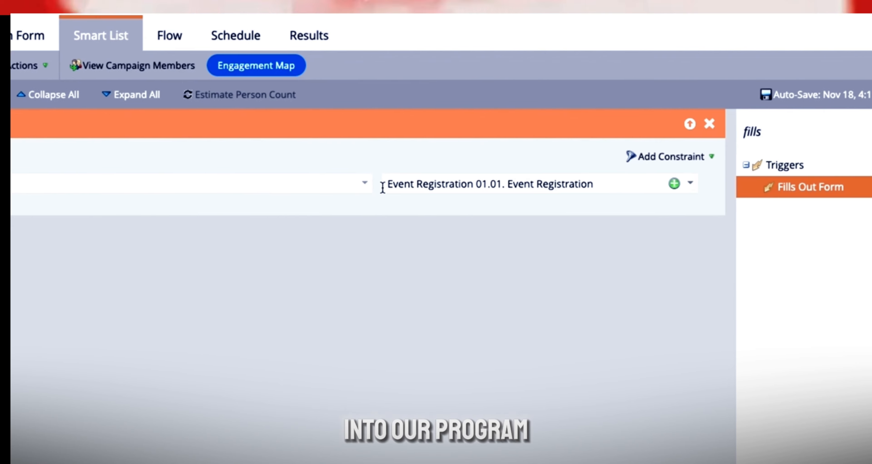
pyautogui.click(836, 161)
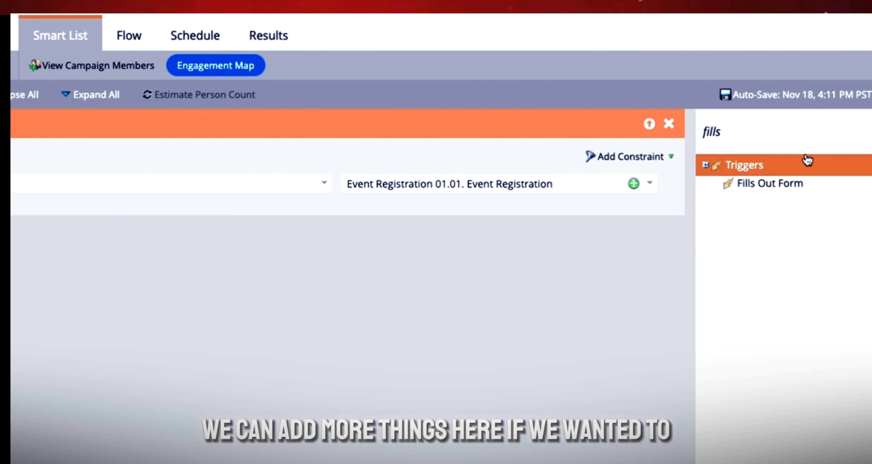
pyautogui.doubleClick(791, 135)
pyautogui.press('BackSpace')
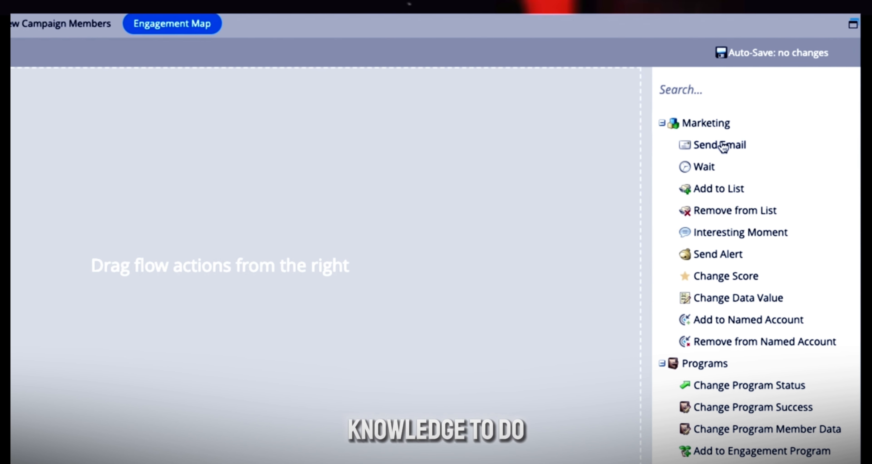
# - Add a Send Email action to the campaign flow and set its email to "confirmation email"
pyautogui.moveTo(727, 146); pyautogui.dragTo(64, 115)
pyautogui.click(57, 141)
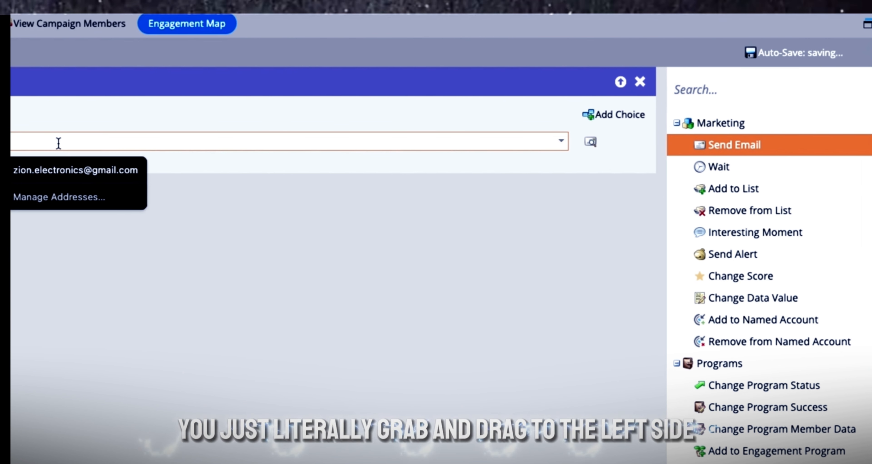
pyautogui.write('email')
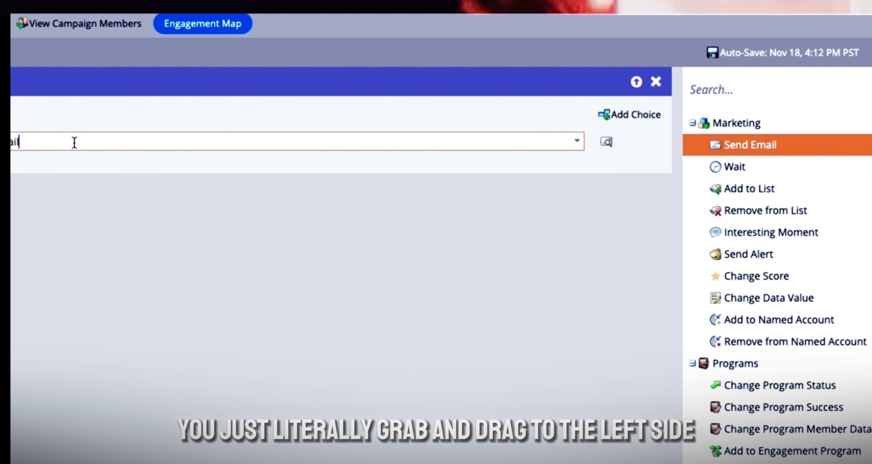
pyautogui.click(220, 230)
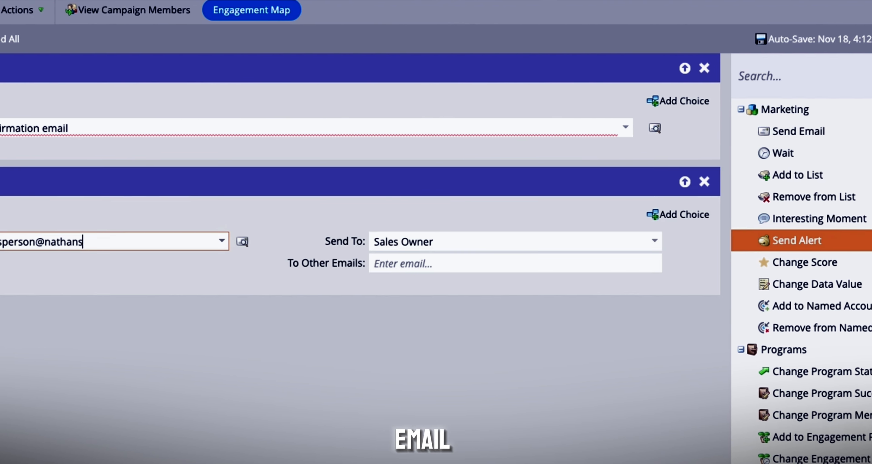
# - Complete the salesperson's email address as the email of the Send Alert action
pyautogui.write('test.com')
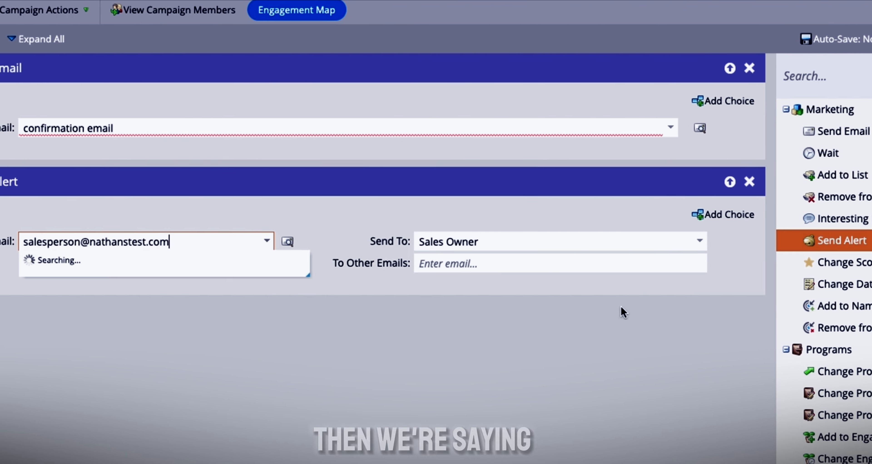
pyautogui.click(321, 325)
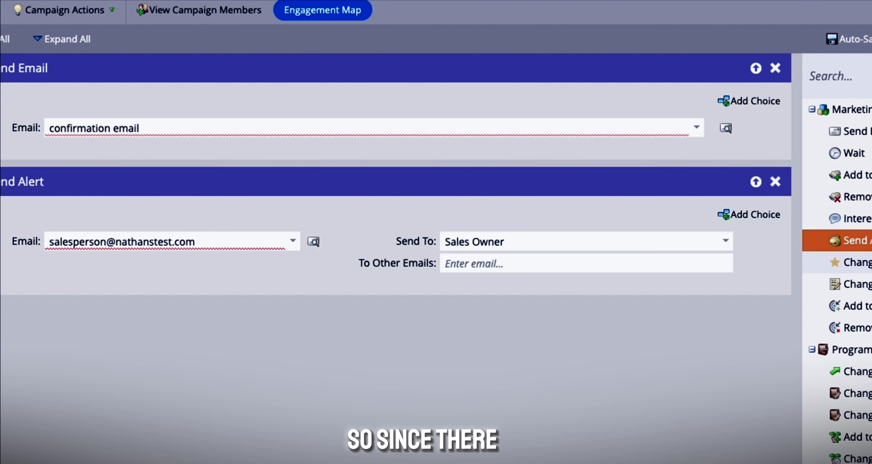
# - Add a Change Score action below the Send Alert and set the Person Score change to +50
pyautogui.moveTo(856, 262); pyautogui.dragTo(259, 428)
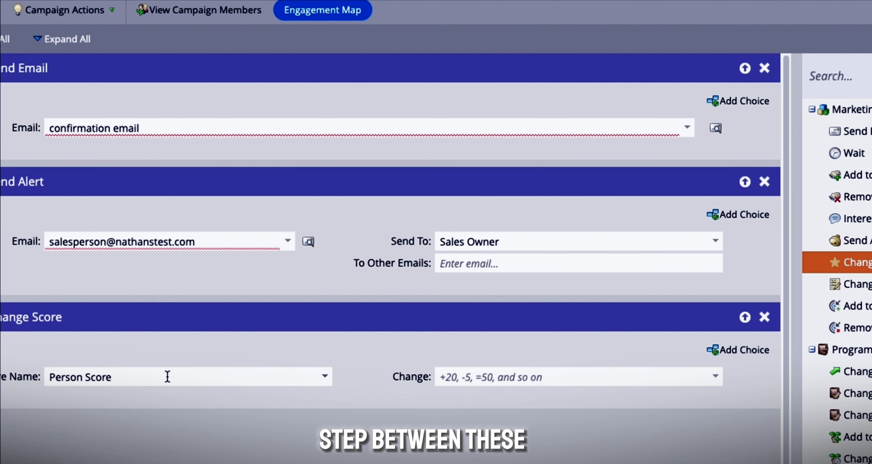
pyautogui.click(508, 375)
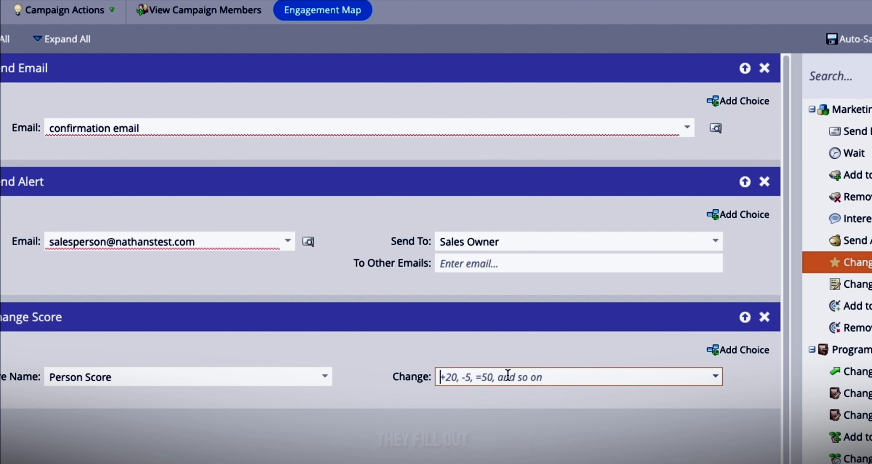
pyautogui.write('+50')
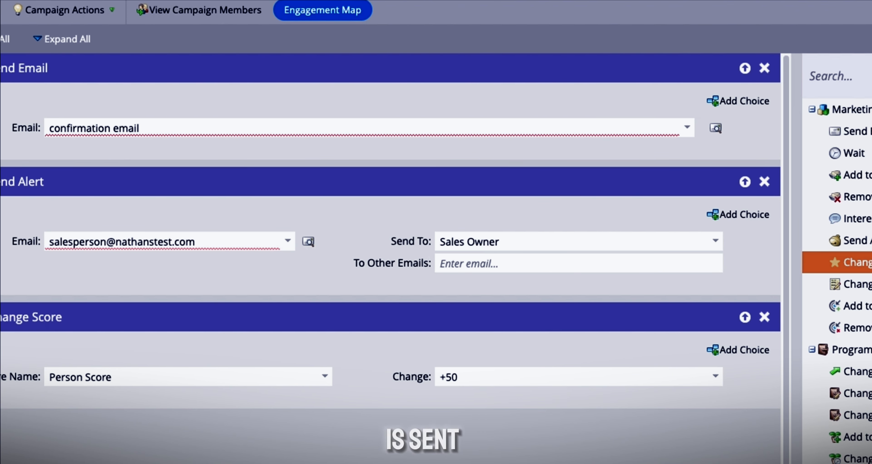
pyautogui.scroll(-1, 395, 230)
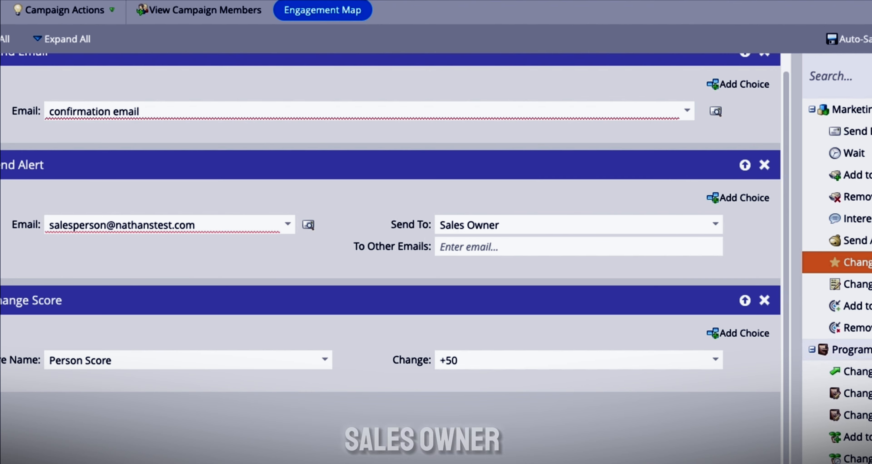
pyautogui.scroll(-5, 836, 281)
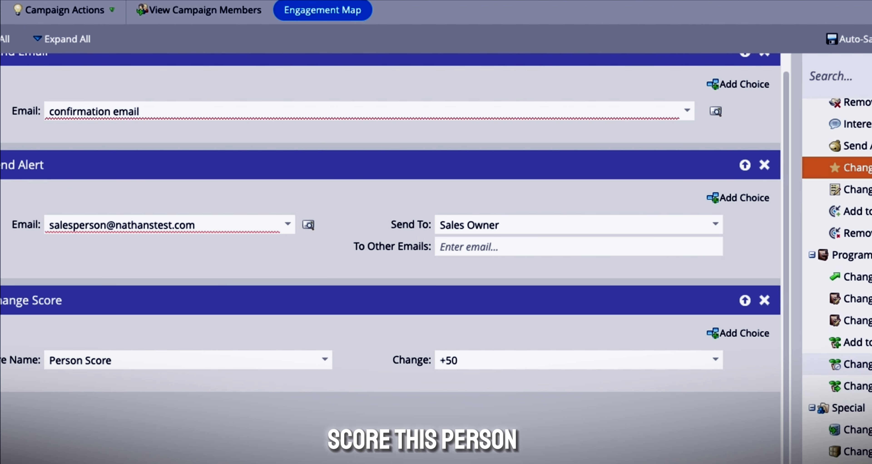
pyautogui.scroll(-10, 836, 281)
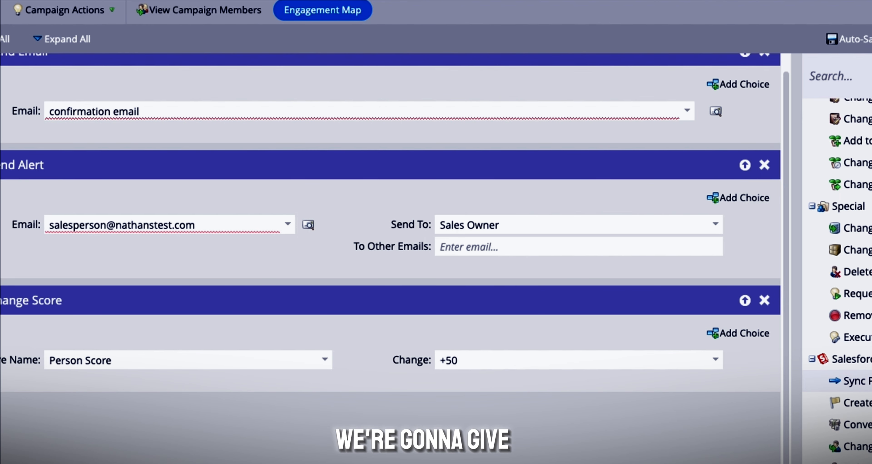
pyautogui.scroll(13, 836, 281)
pyautogui.scroll(2, 836, 373)
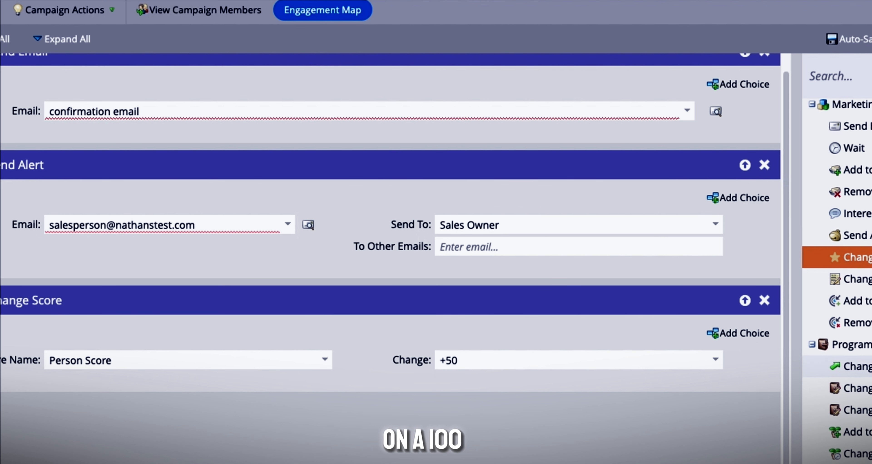
pyautogui.scroll(1, 836, 280)
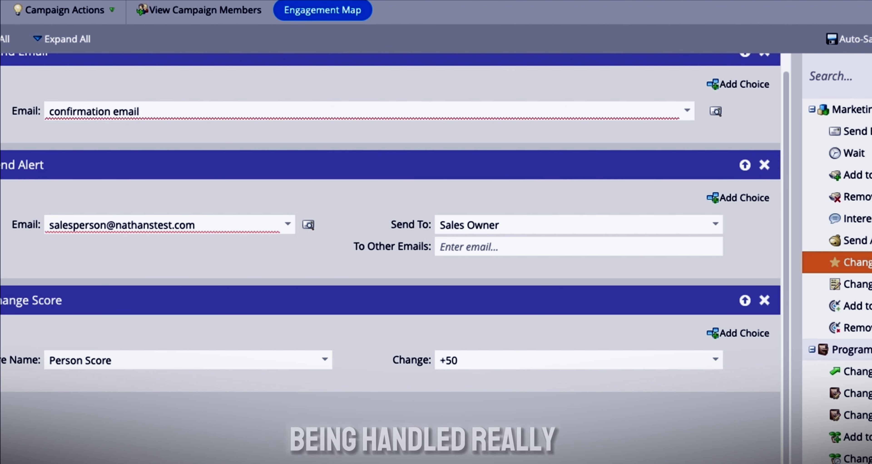
pyautogui.scroll(1, 520, 204)
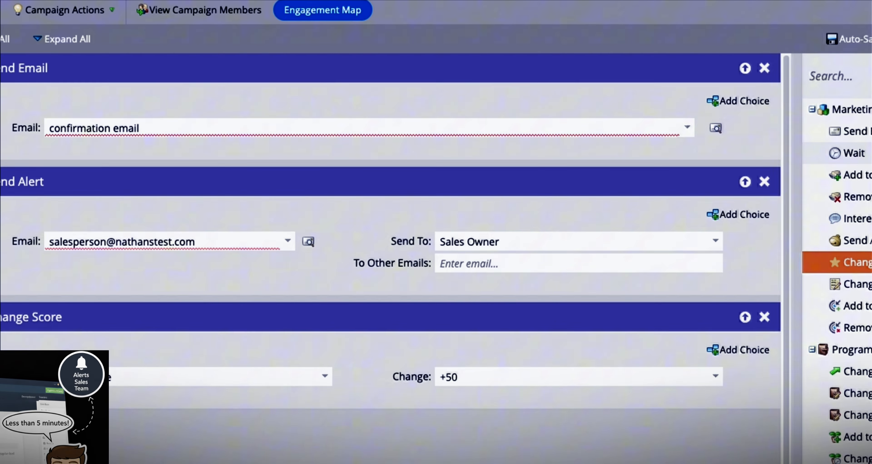
# - Add a Wait action below the Change Score action and set its duration to 1 hour
pyautogui.doubleClick(856, 153)
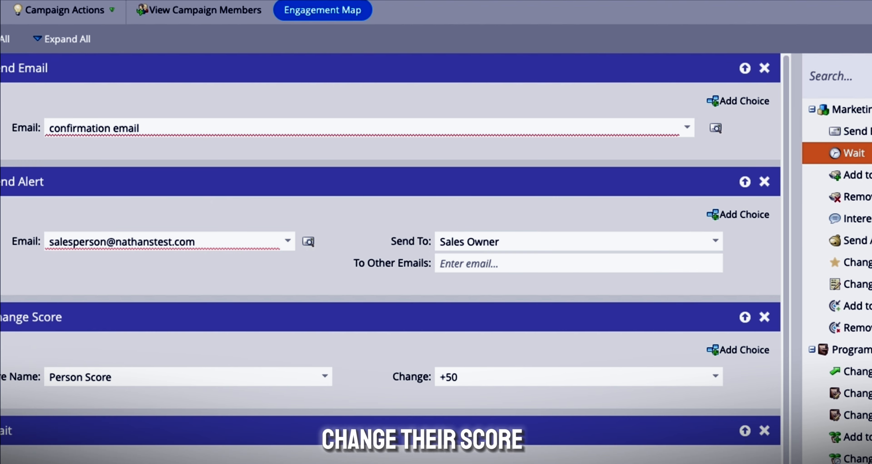
pyautogui.scroll(-3, 606, 457)
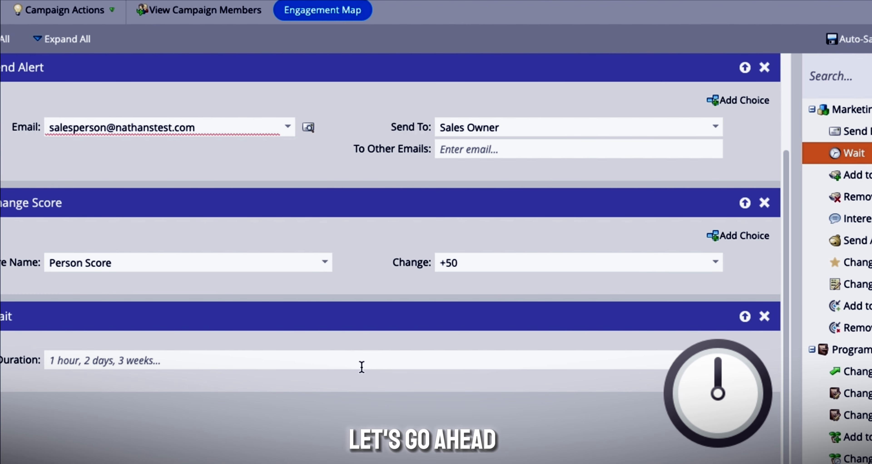
pyautogui.click(275, 352)
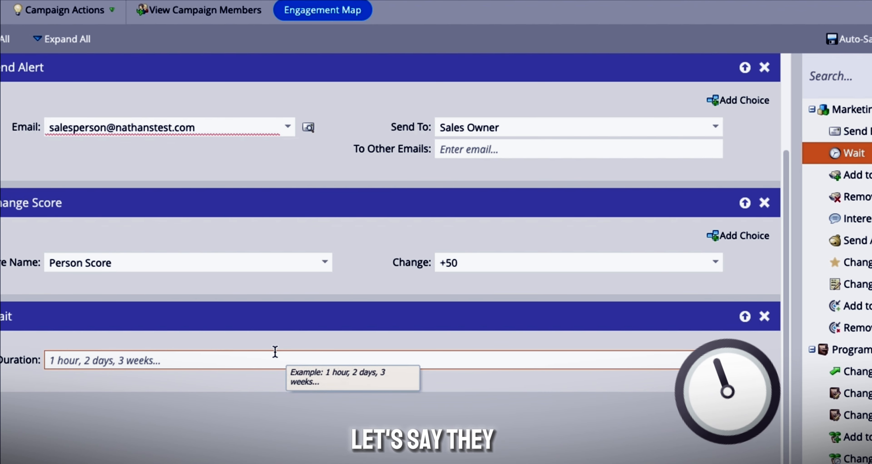
pyautogui.write('1 o')
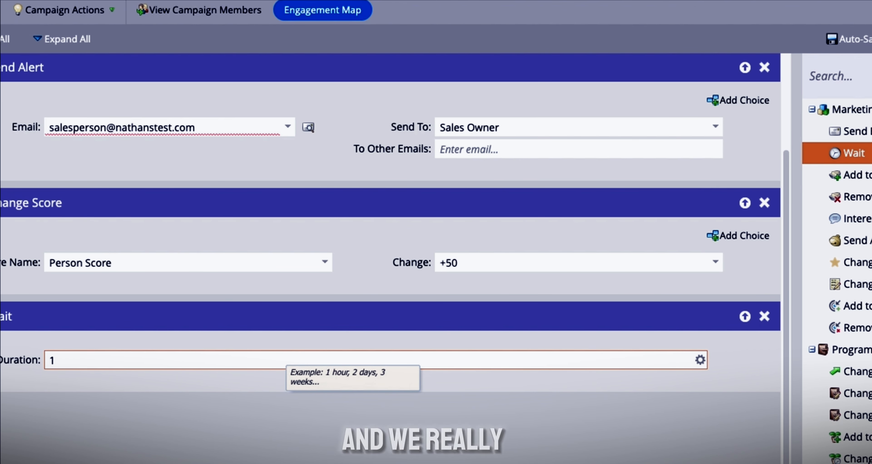
pyautogui.click(352, 440)
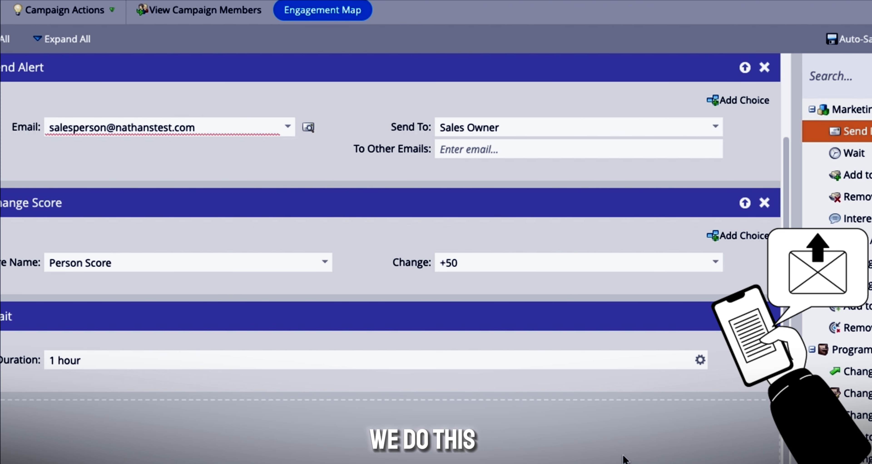
# - Add a Send Email action below the 1 hour Wait and give it a conditional choice
pyautogui.moveTo(623, 459); pyautogui.dragTo(614, 449)
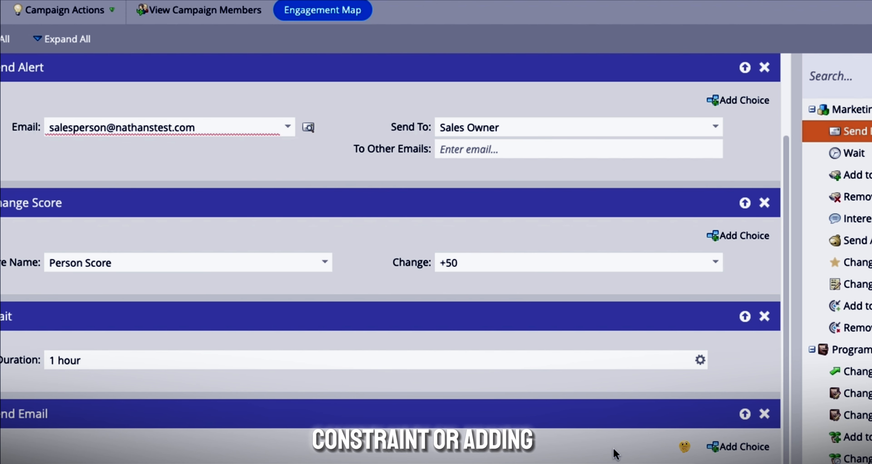
pyautogui.scroll(-1, 628, 452)
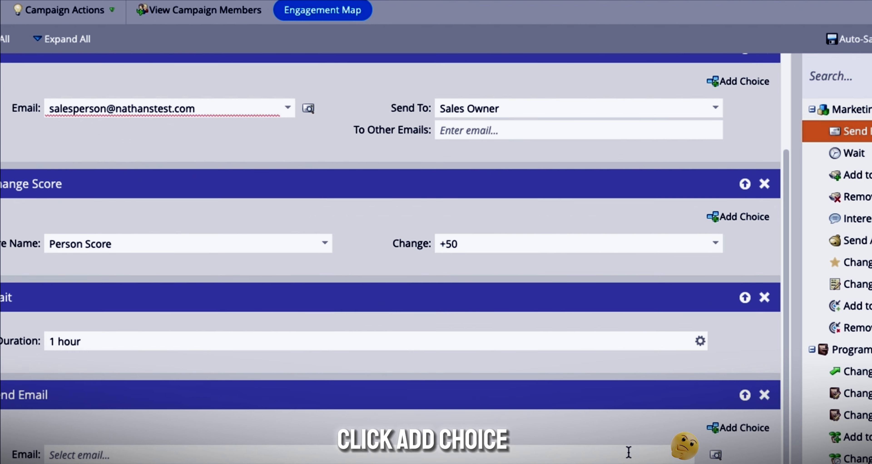
pyautogui.scroll(-1, 629, 452)
pyautogui.click(732, 419)
pyautogui.scroll(-10, 479, 428)
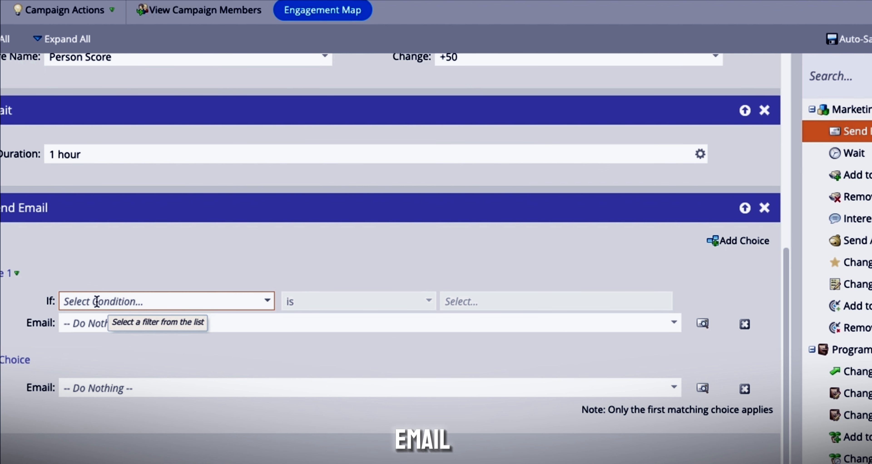
# - Set the choice's condition to Opened Email is "confirmation email"
pyautogui.click(131, 304)
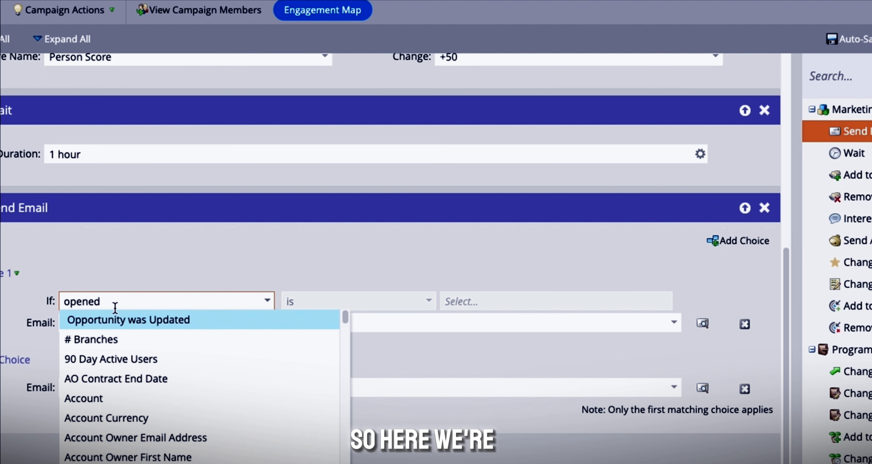
pyautogui.write('opened')
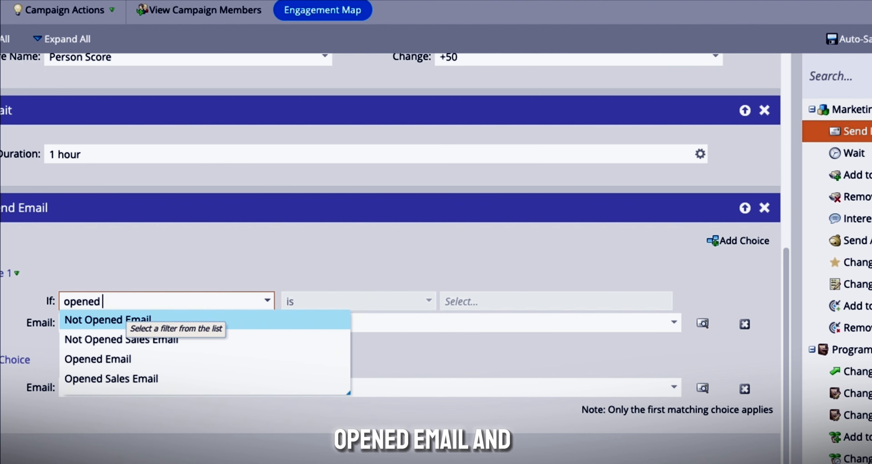
pyautogui.click(122, 362)
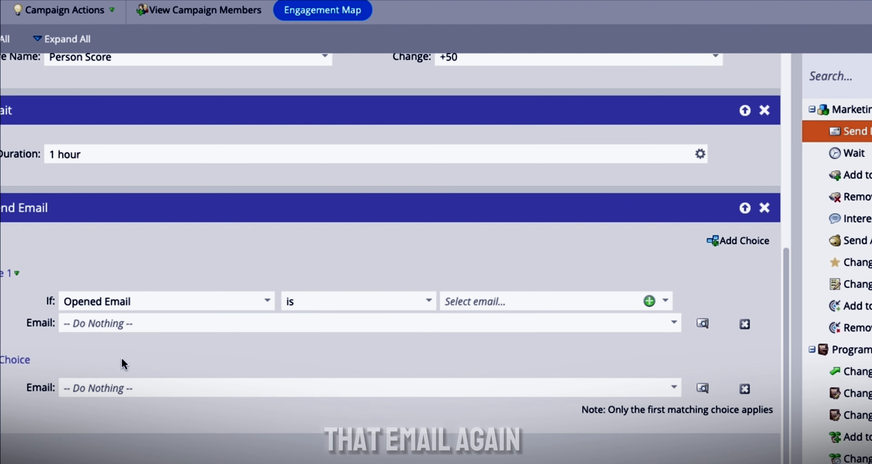
pyautogui.click(485, 301)
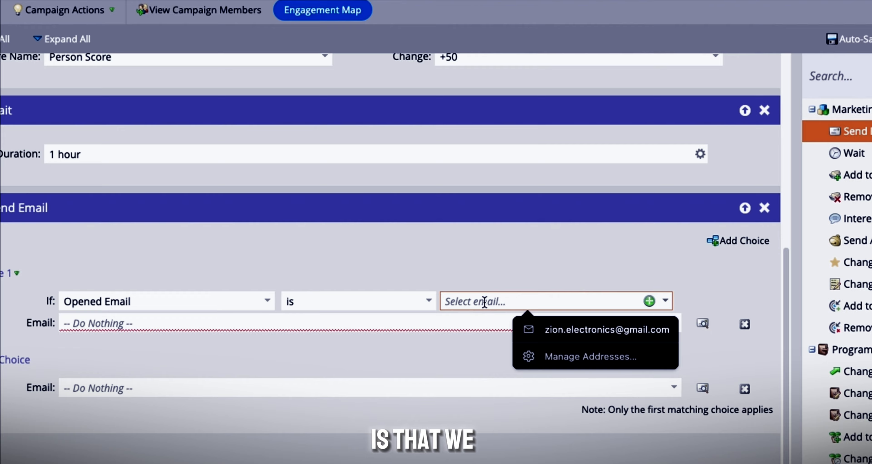
pyautogui.scroll(10, 453, 239)
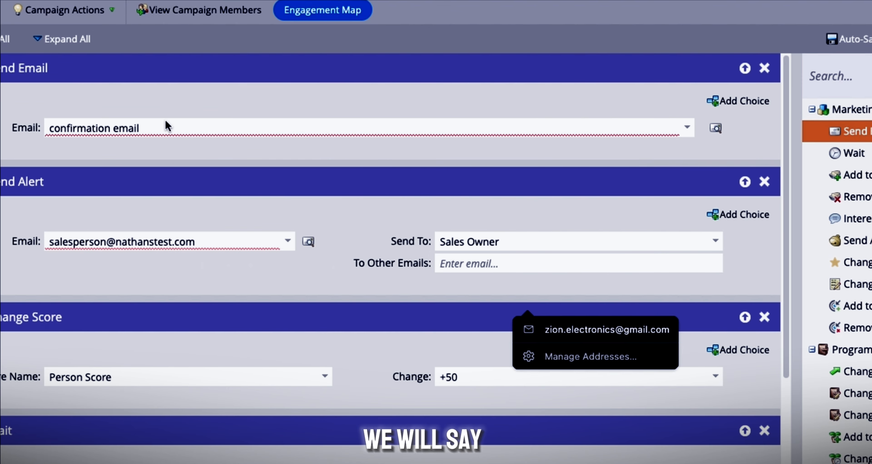
pyautogui.scroll(-9, 242, 178)
pyautogui.write('confirmation email')
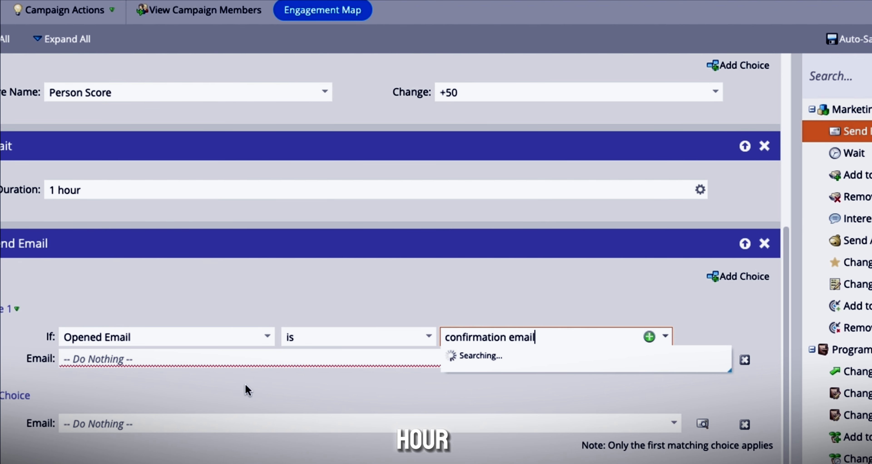
# - Set the email sent by the Opened Email choice to "confirmation follow up"
pyautogui.click(146, 356)
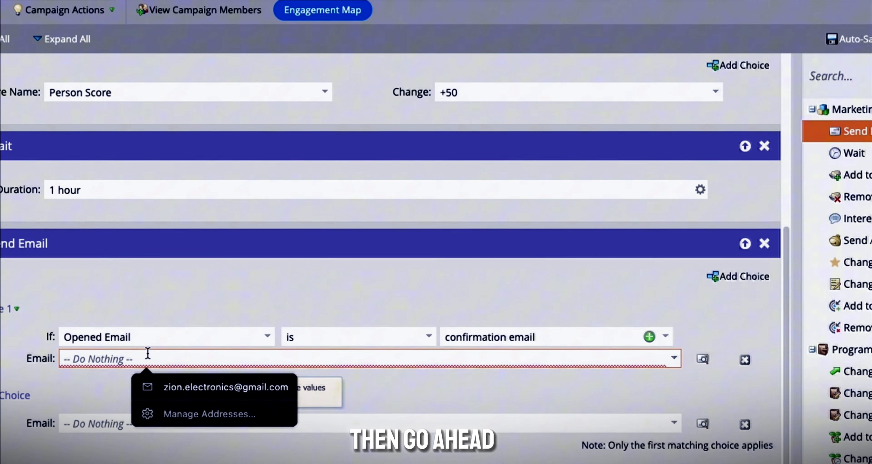
pyautogui.write('confirmation follow up')
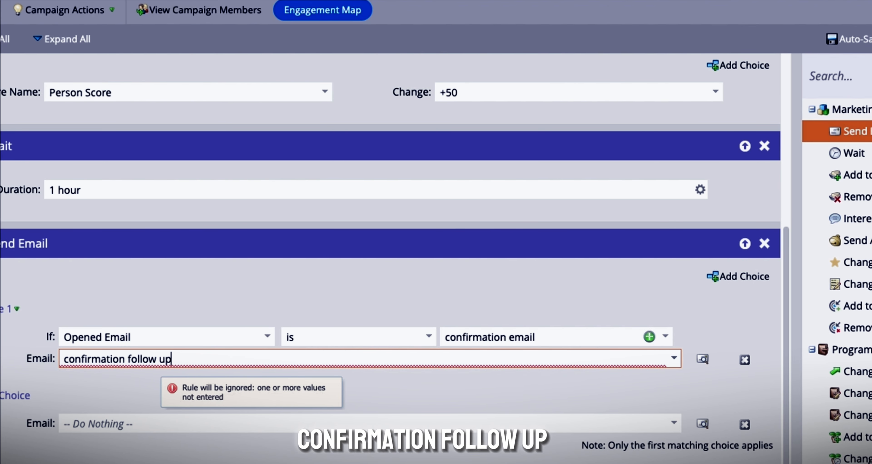
pyautogui.click(110, 445)
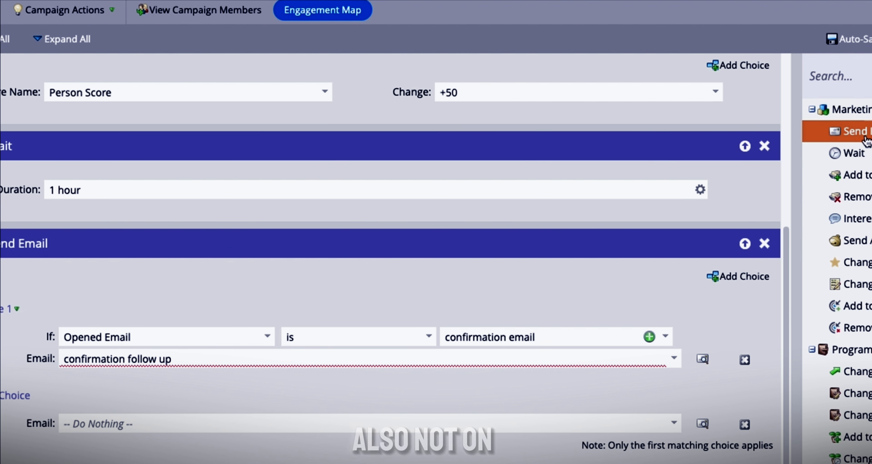
# - Add a second Wait action below the conditional Send Email and set its duration to 3 hours
pyautogui.click(858, 155)
pyautogui.moveTo(858, 155); pyautogui.dragTo(476, 423)
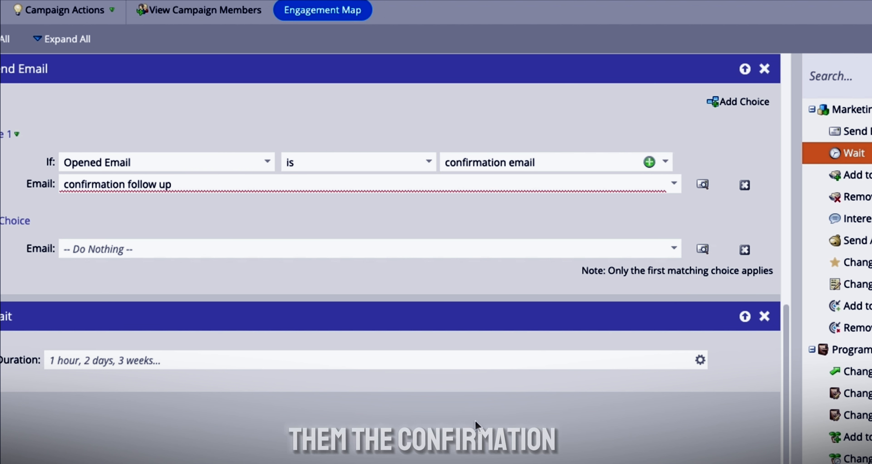
pyautogui.click(53, 365)
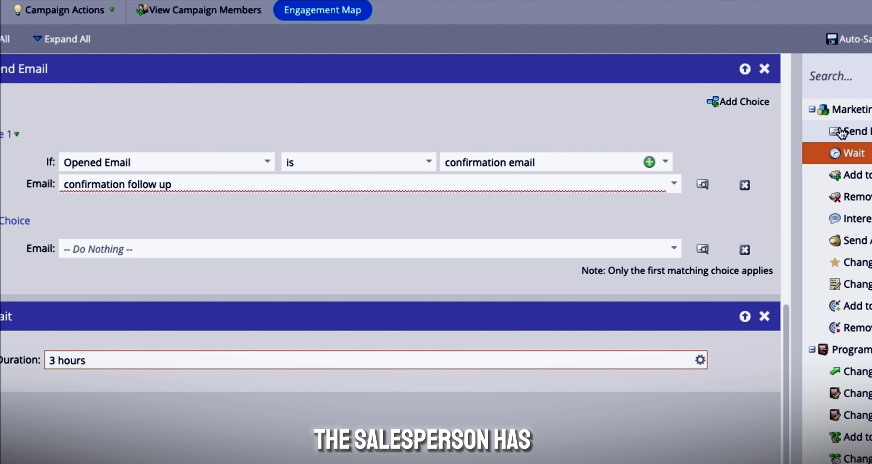
# - Add a Send Email action with a choice for Current Sales Campaign is empty that does nothing, and "sales email" as the default
pyautogui.moveTo(842, 133); pyautogui.dragTo(476, 440)
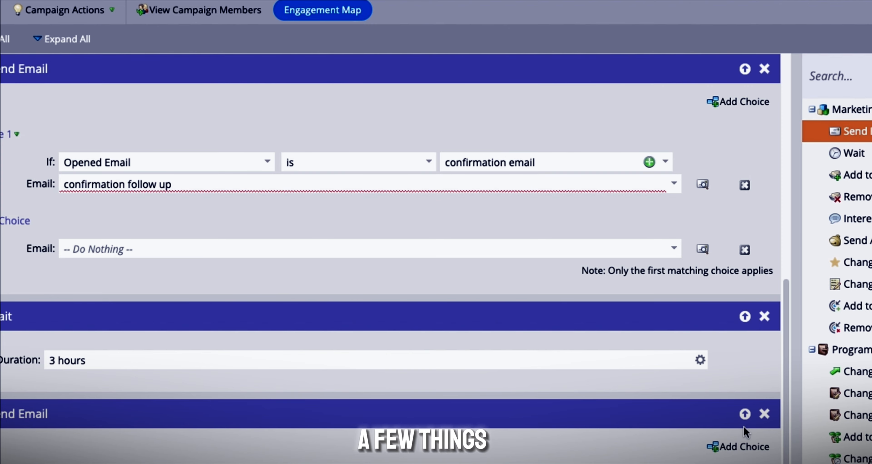
pyautogui.click(724, 453)
pyautogui.scroll(-6, 160, 454)
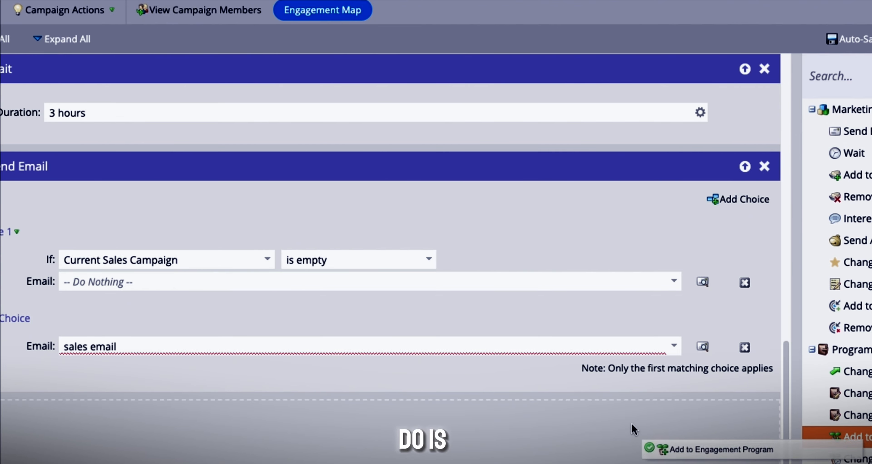
# - Add an Add to Engagement Program action at the end of the flow and delete the Send Email action above it
pyautogui.moveTo(633, 429); pyautogui.dragTo(337, 403)
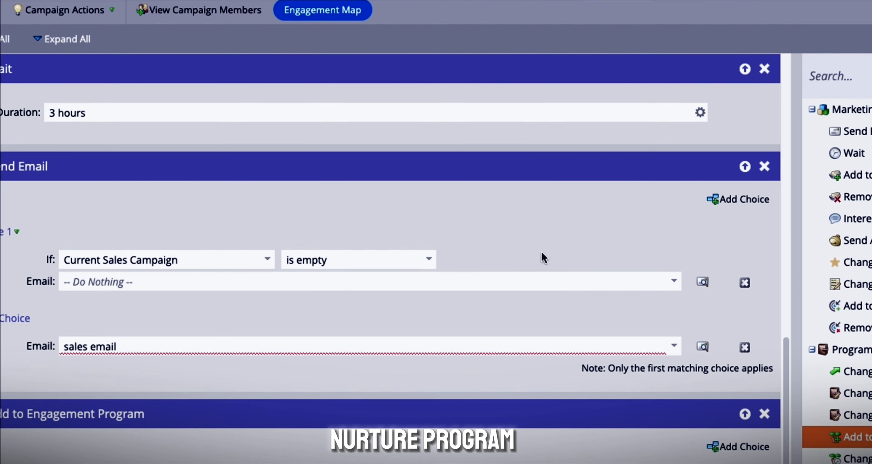
pyautogui.click(764, 166)
pyautogui.click(610, 374)
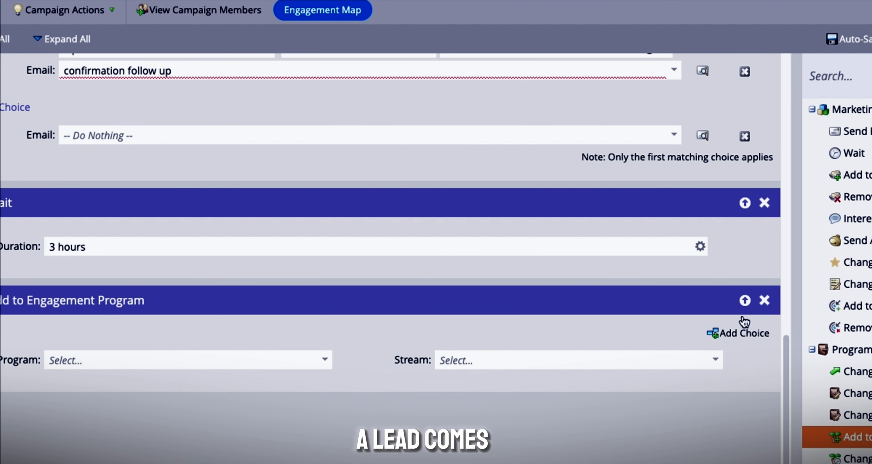
# - Add a choice to the Add to Engagement Program action for Current Sales Campaign is empty, using "stream 1" as its stream
pyautogui.click(739, 334)
pyautogui.click(196, 390)
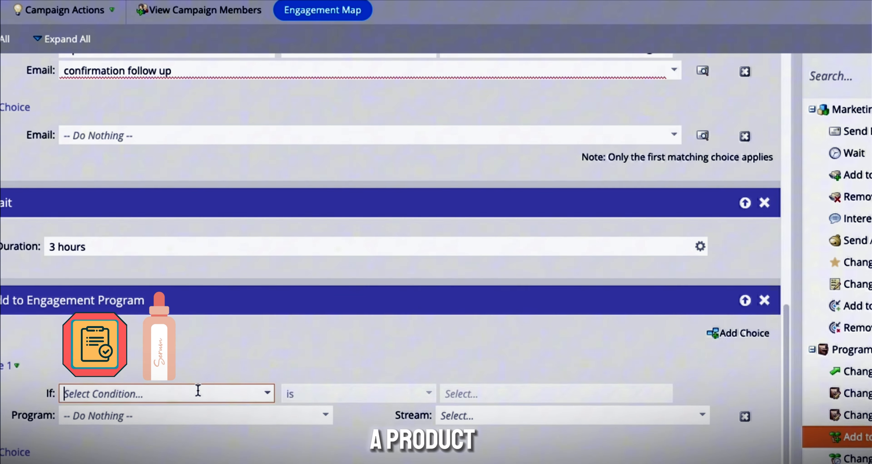
pyautogui.write('sales')
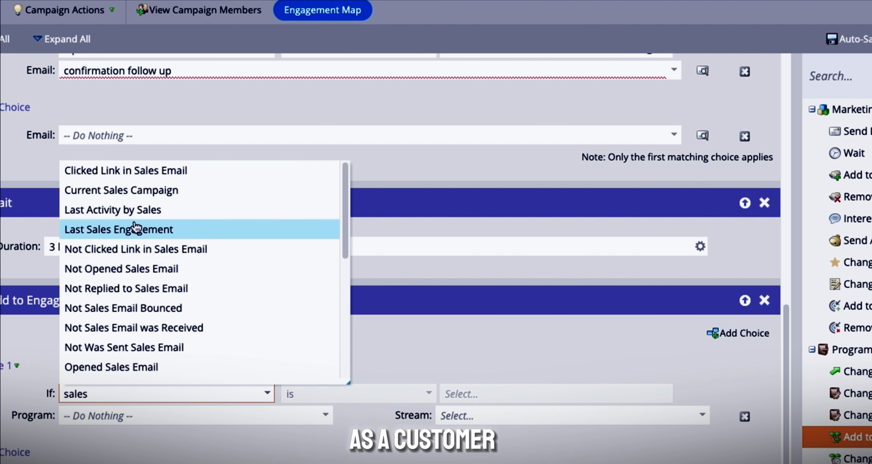
pyautogui.write(' camp')
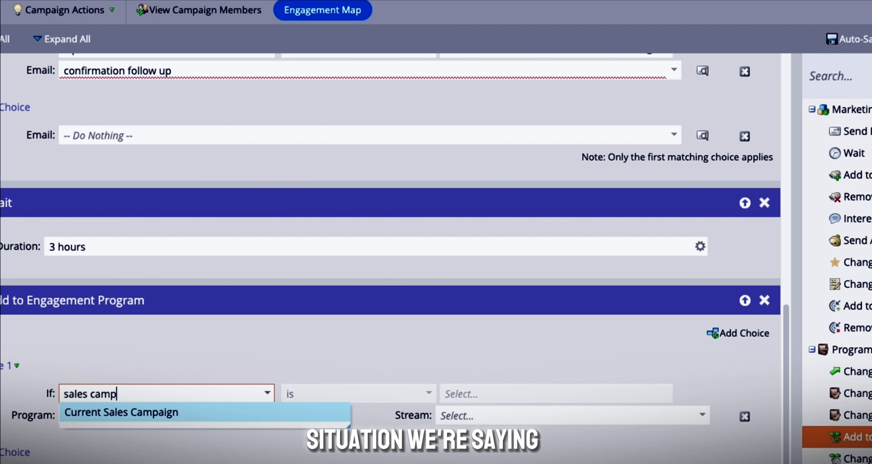
pyautogui.click(159, 412)
pyautogui.click(335, 393)
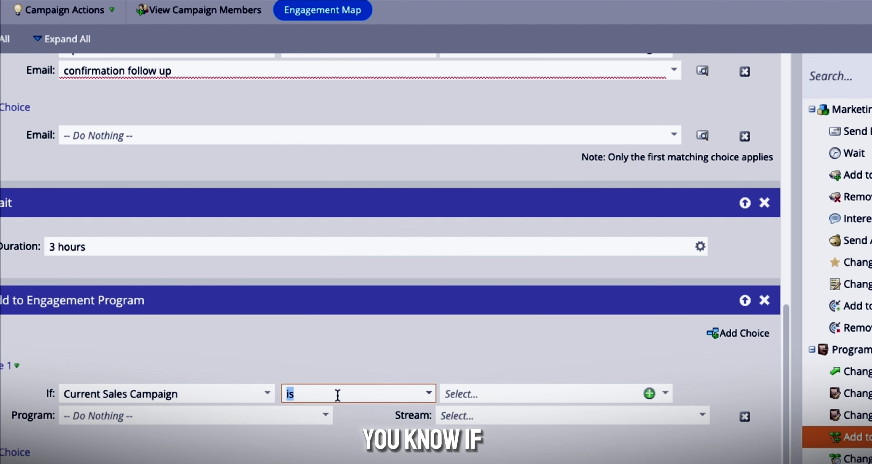
pyautogui.click(429, 394)
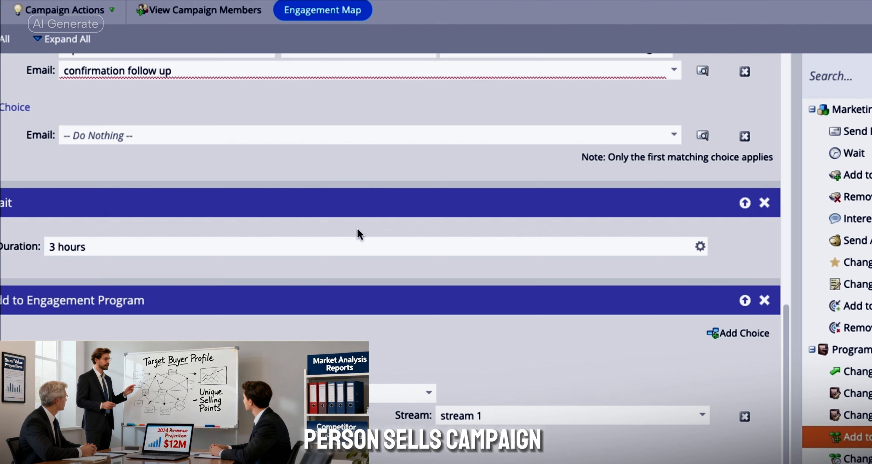
# - Review the flow from the confirmation email to the engagement program action, then check the form name in the smart list's form trigger
pyautogui.scroll(3, 360, 234)
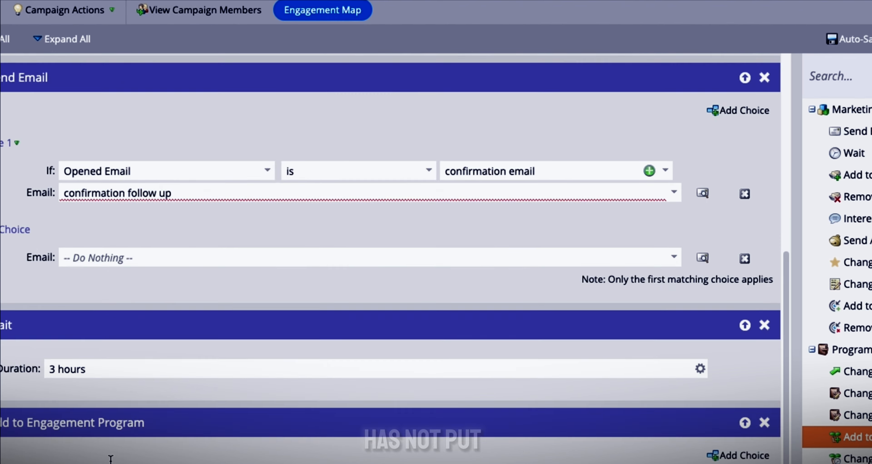
pyautogui.scroll(10, 111, 458)
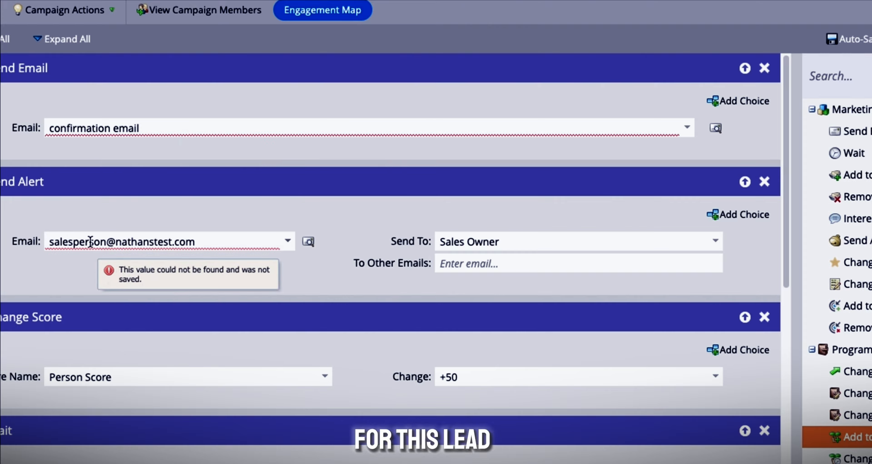
pyautogui.scroll(-7, 262, 360)
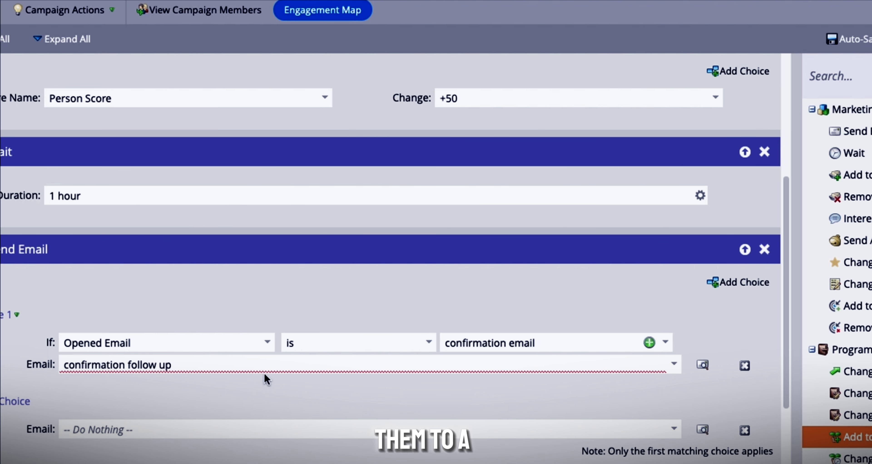
pyautogui.scroll(-4, 273, 379)
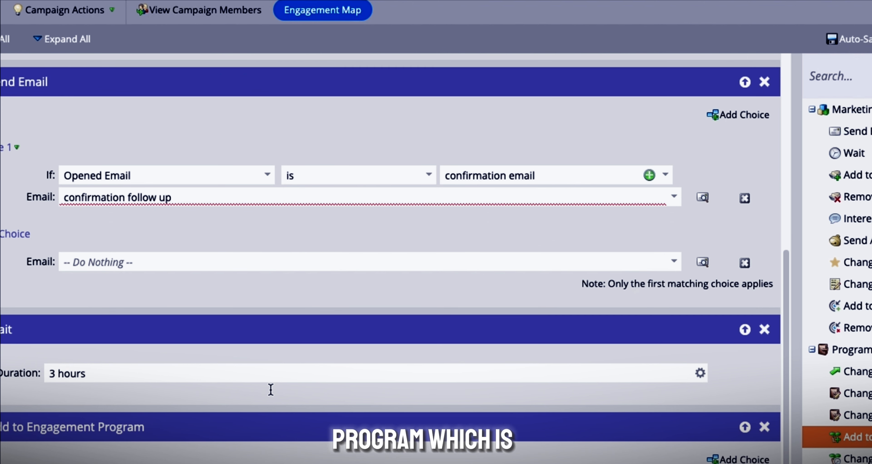
pyautogui.scroll(-2, 271, 389)
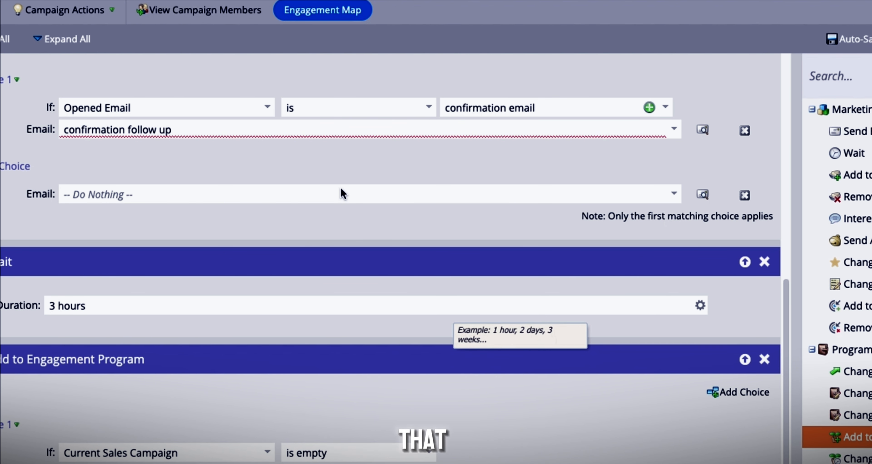
pyautogui.scroll(10, 179, 145)
pyautogui.scroll(4, 156, 200)
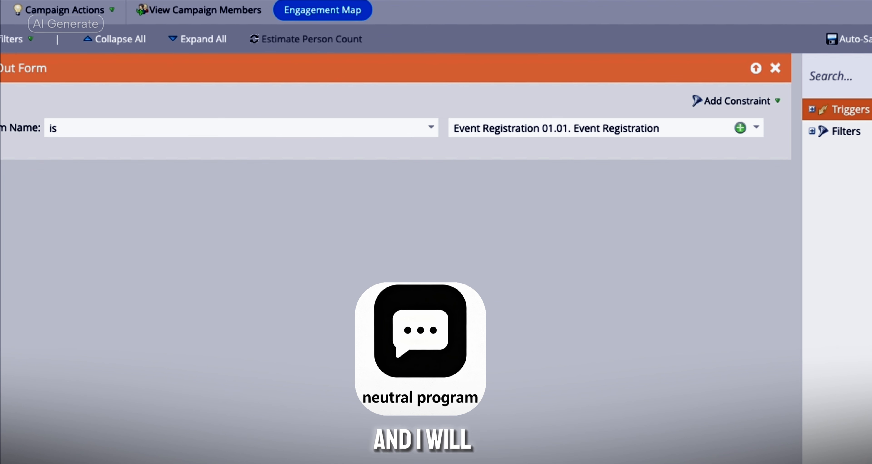
pyautogui.doubleClick(608, 127)
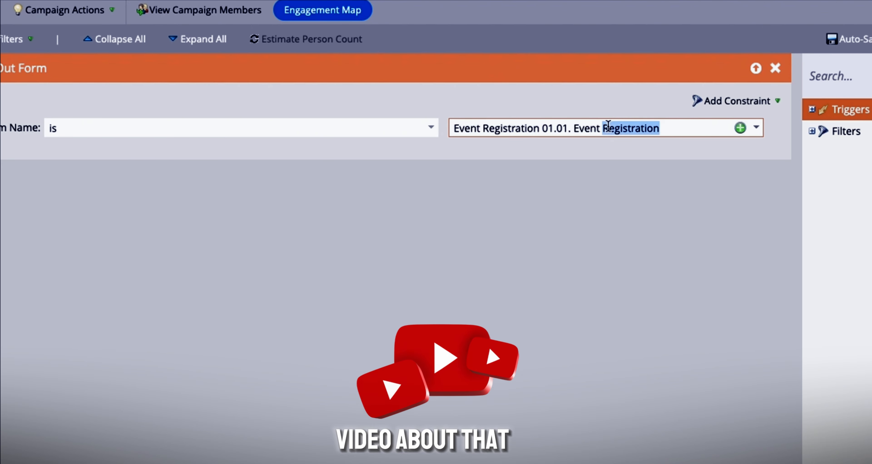